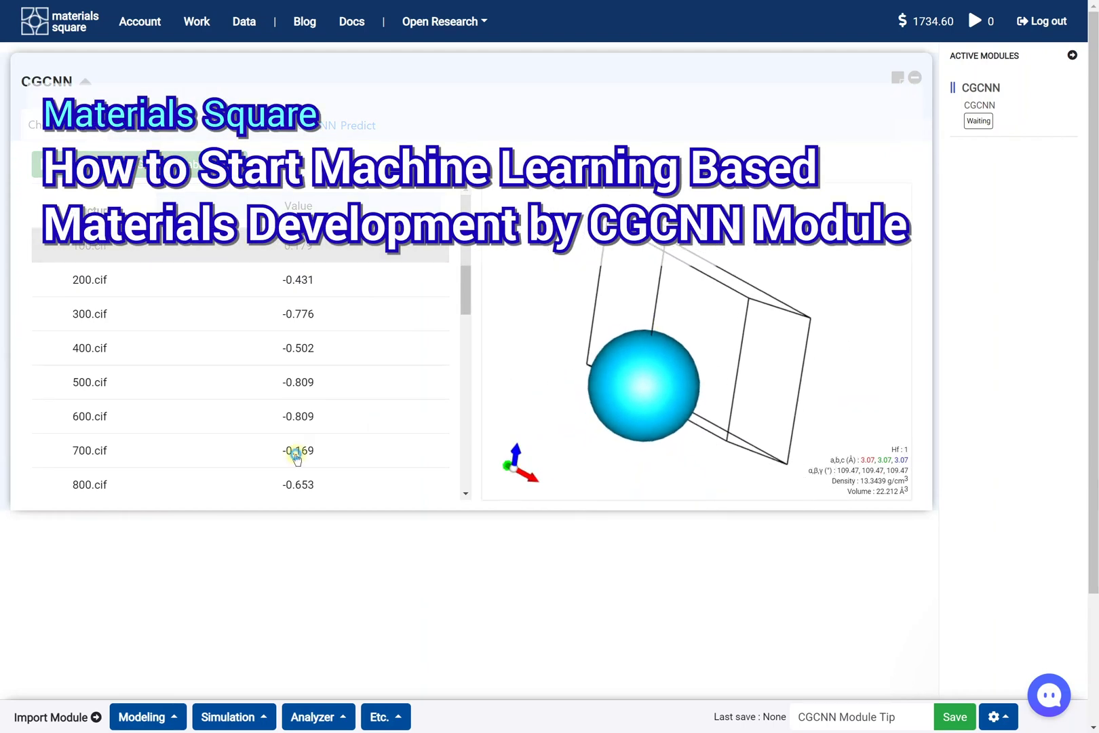
Preview the 700.cif, 1700.cif and 2400.cif structures, rotating the Na4S4 crystal to a near-horizontal view.
left_click(296, 452)
scroll(184, 447, "down", 5)
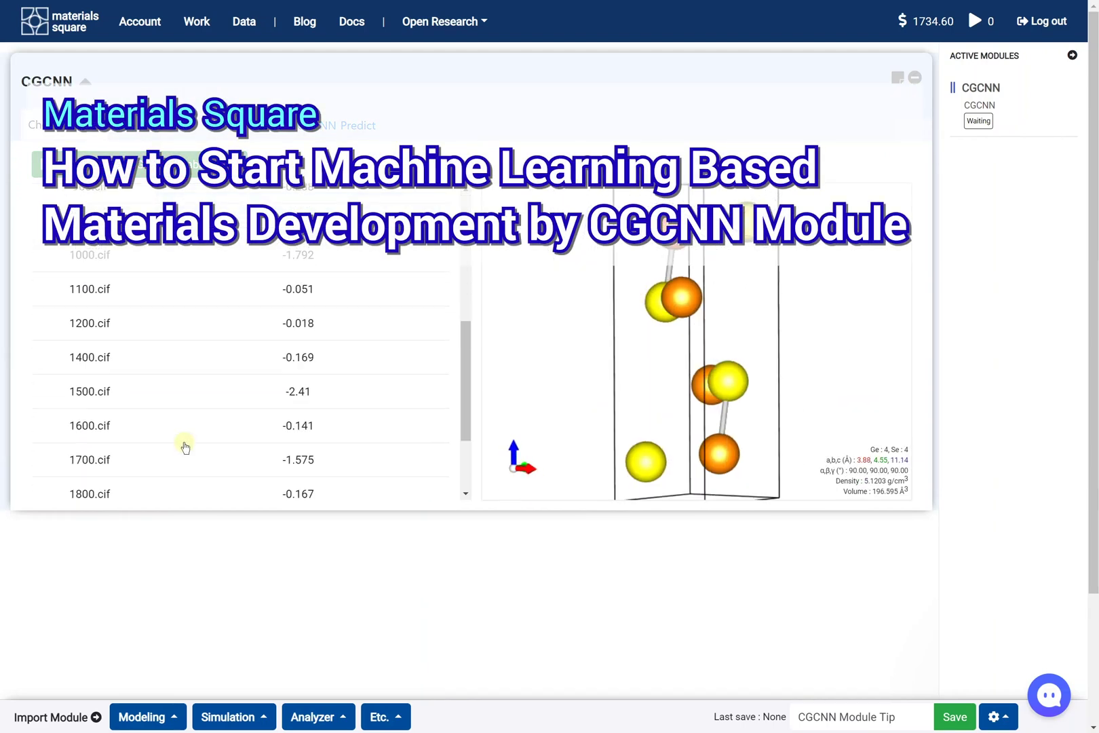
left_click(230, 427)
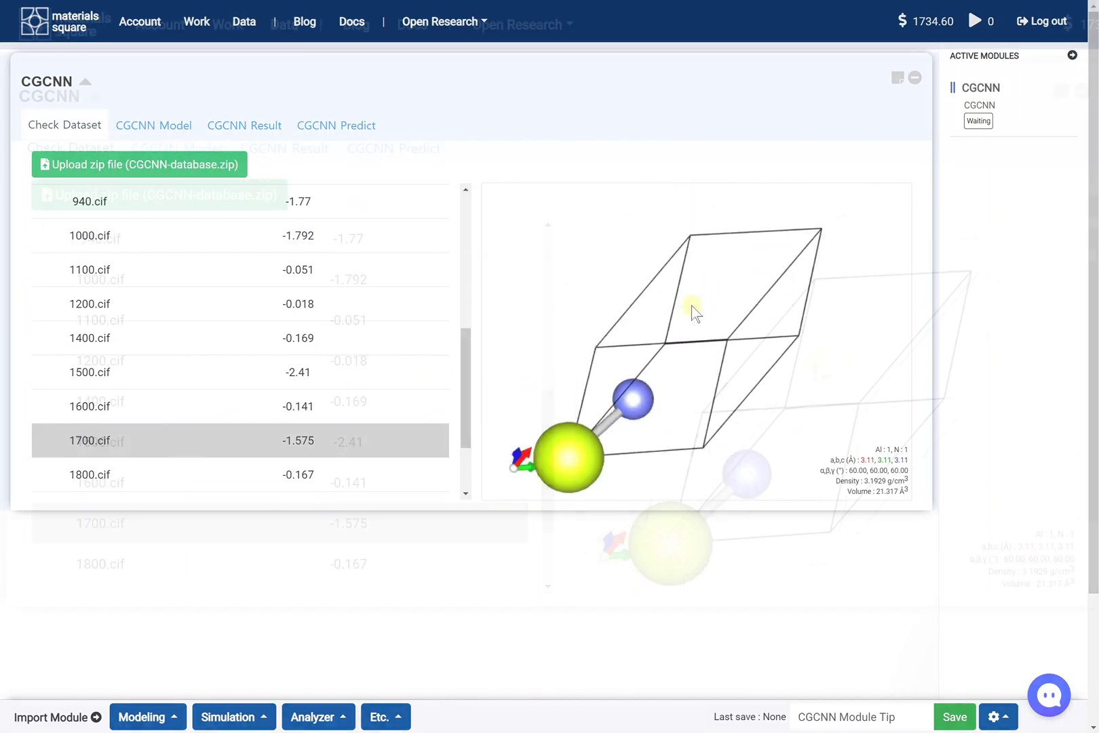
scroll(407, 489, "down", 2)
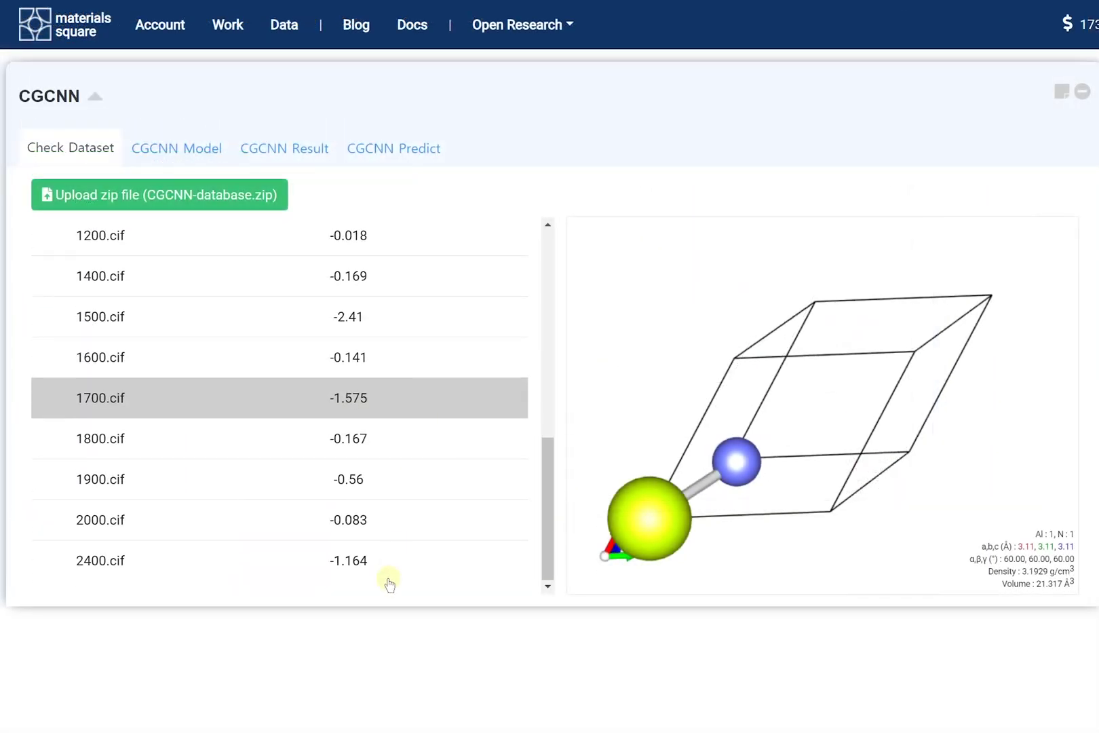
left_click(387, 574)
left_click_drag(843, 336, 697, 483)
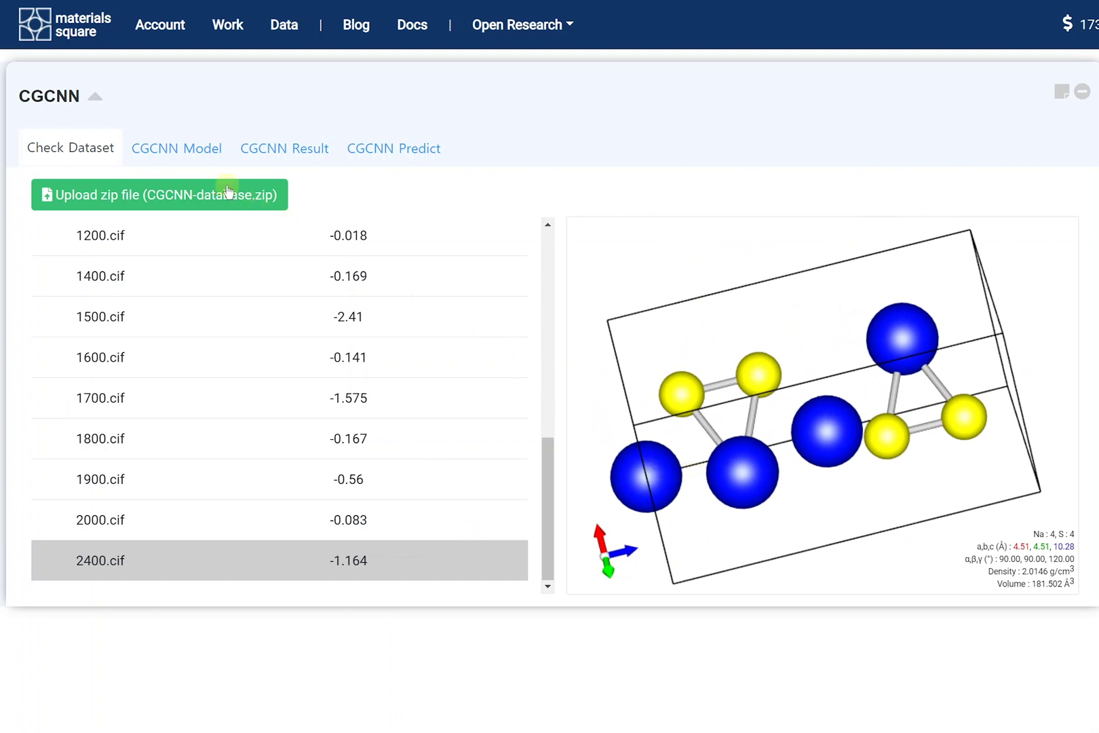
Submit a CGCNN training job named CGCNN with the 0.6/0.2/0.2 split.
left_click(195, 163)
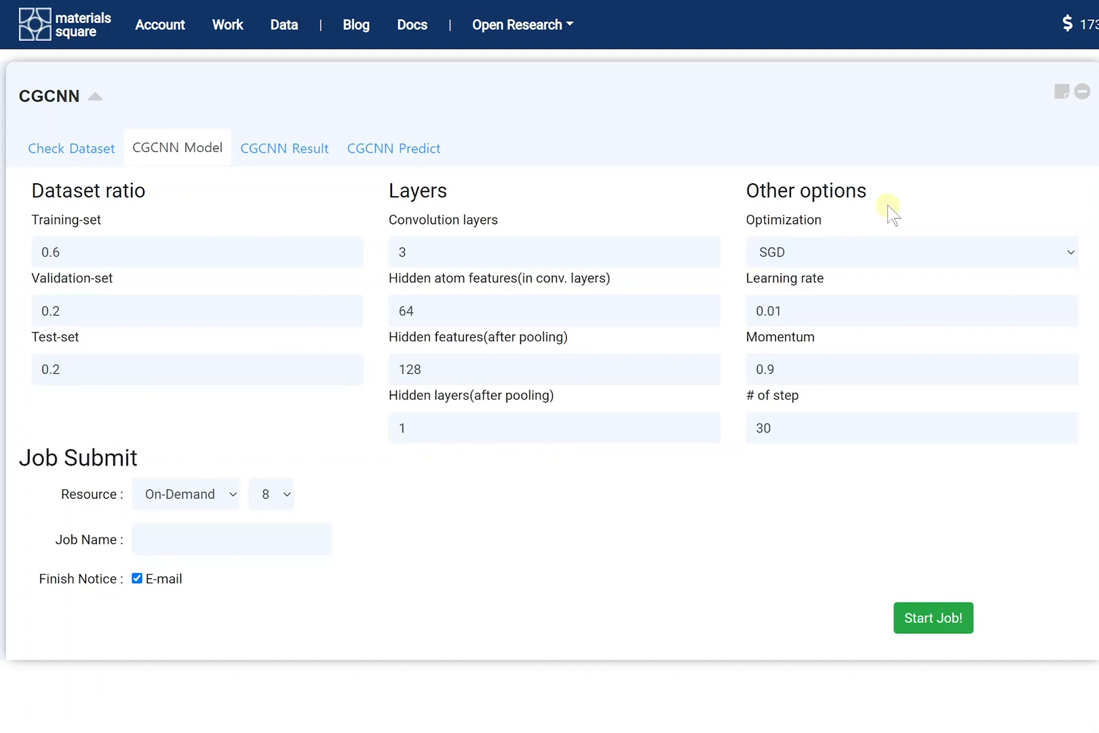
left_click(289, 537)
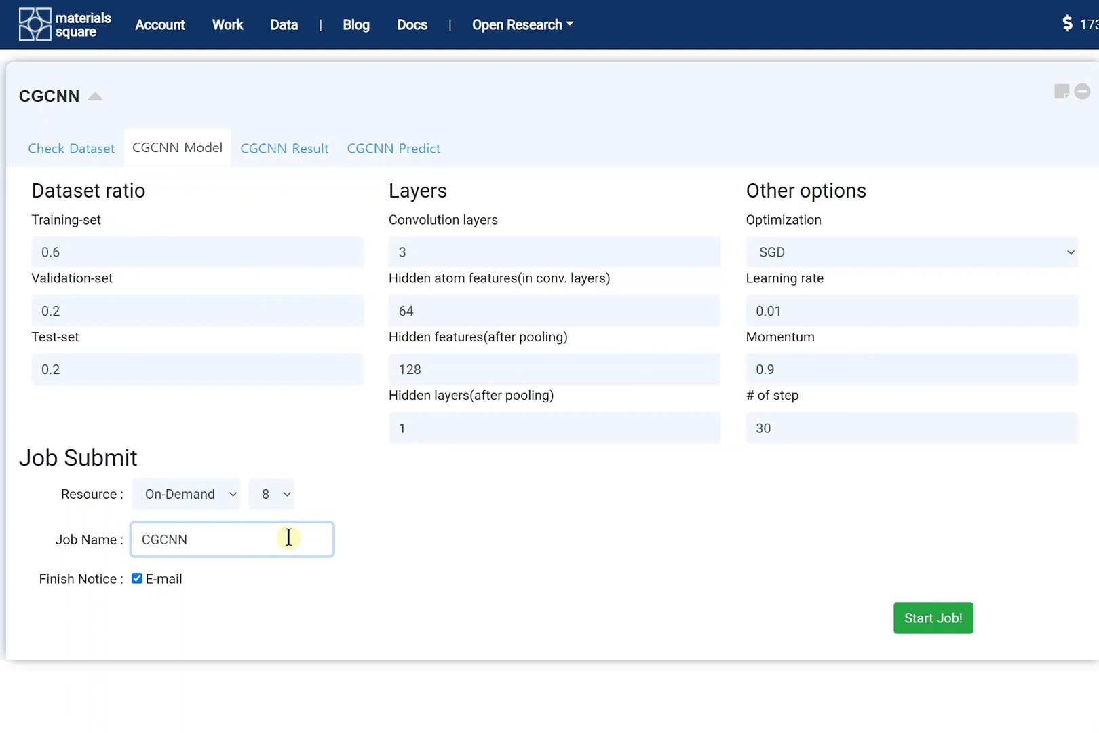
left_click(925, 618)
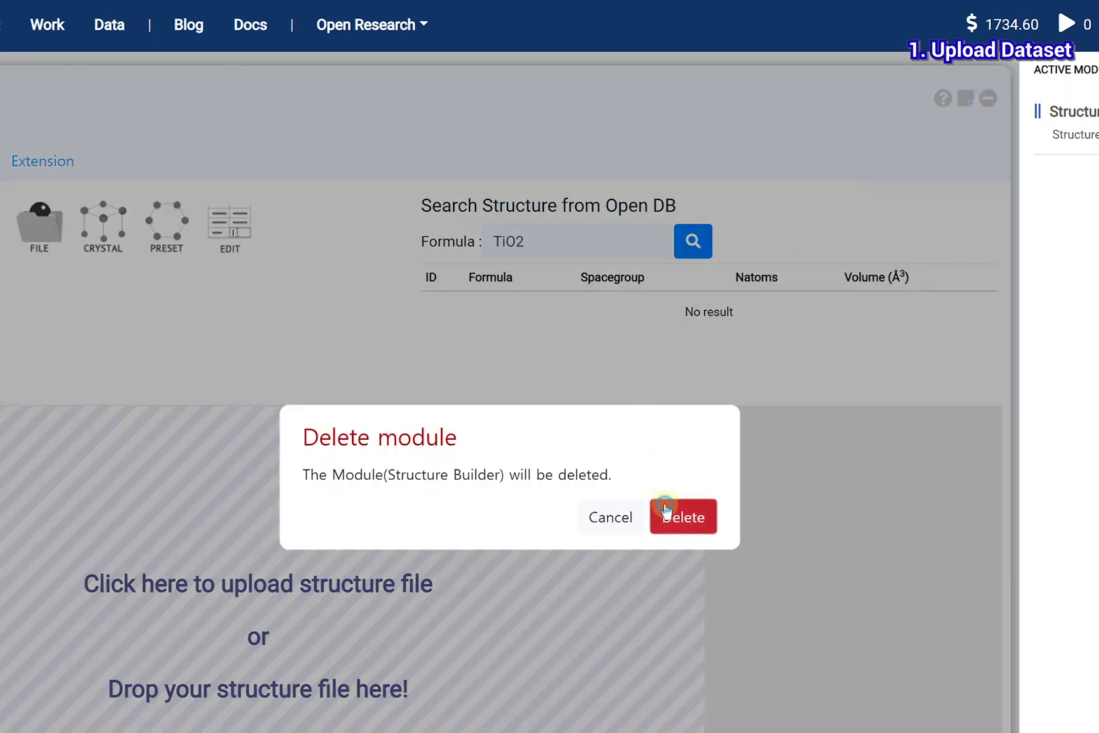
Replace the structure builder module with a new CGCNN simulation module.
left_click(665, 514)
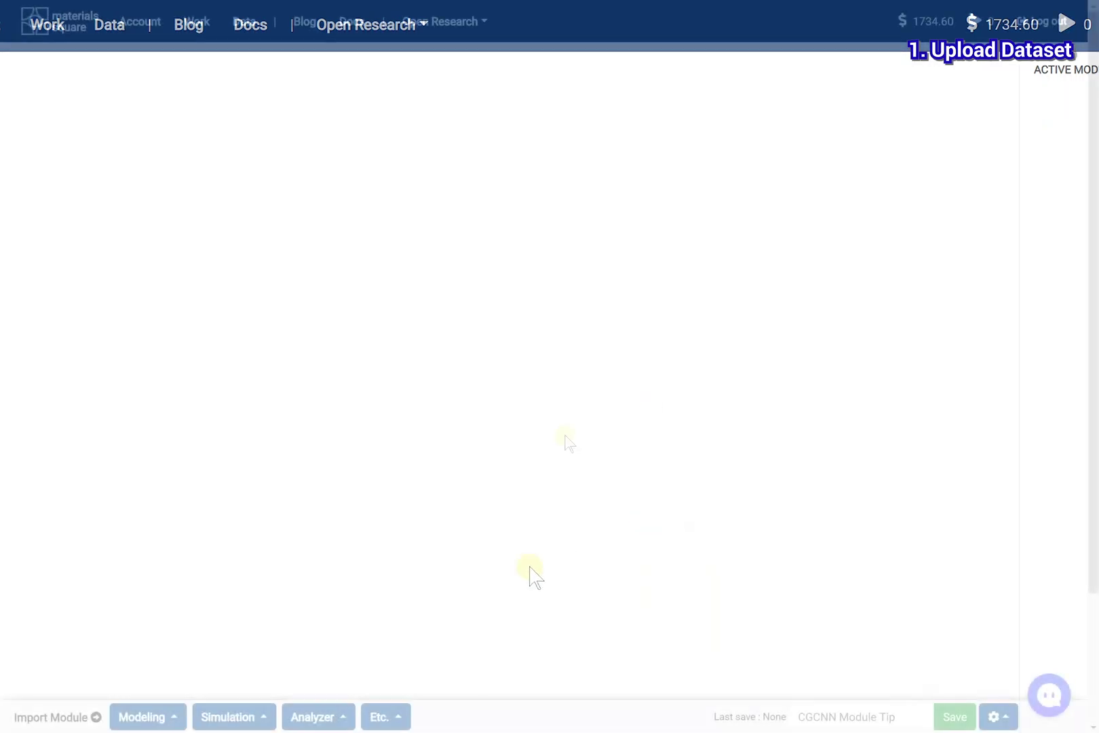
left_click(248, 717)
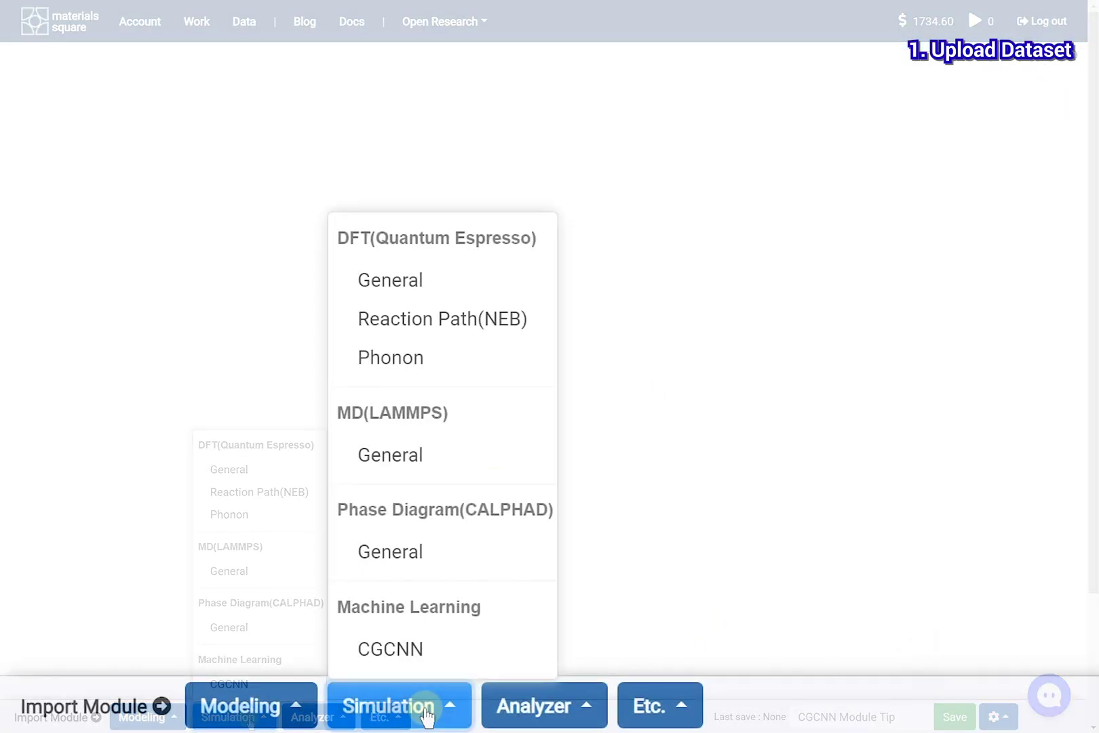
left_click(472, 662)
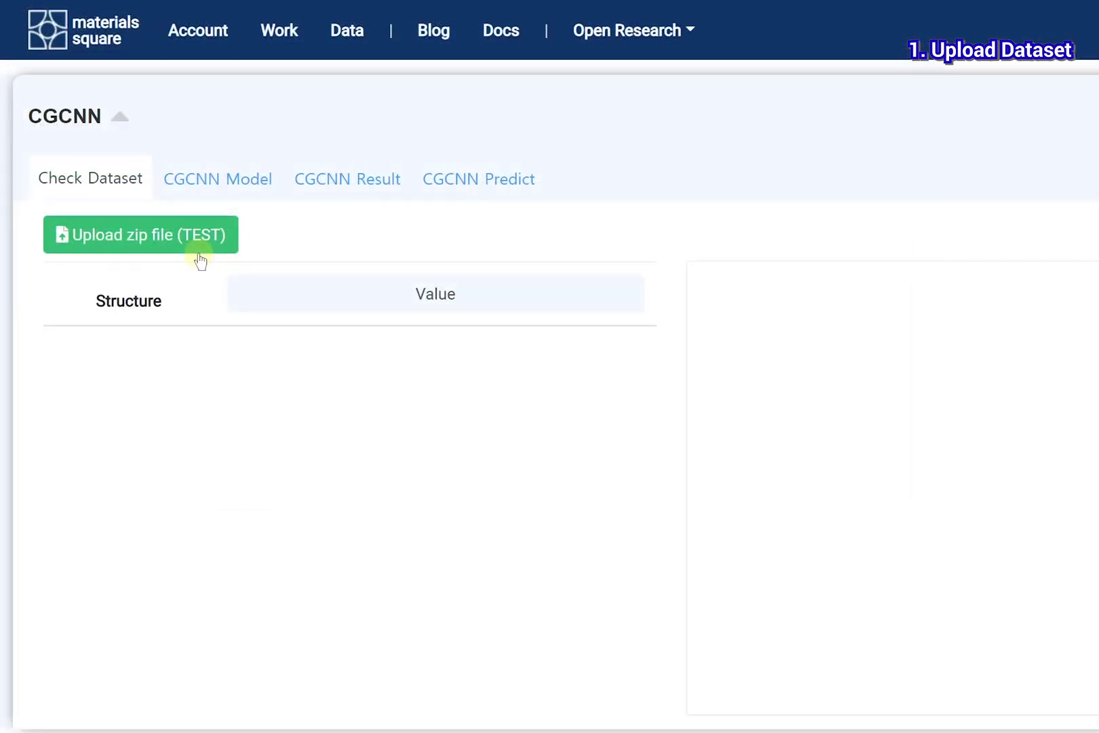
Upload CGCNN-database.zip as the CGCNN module's dataset.
left_click(199, 258)
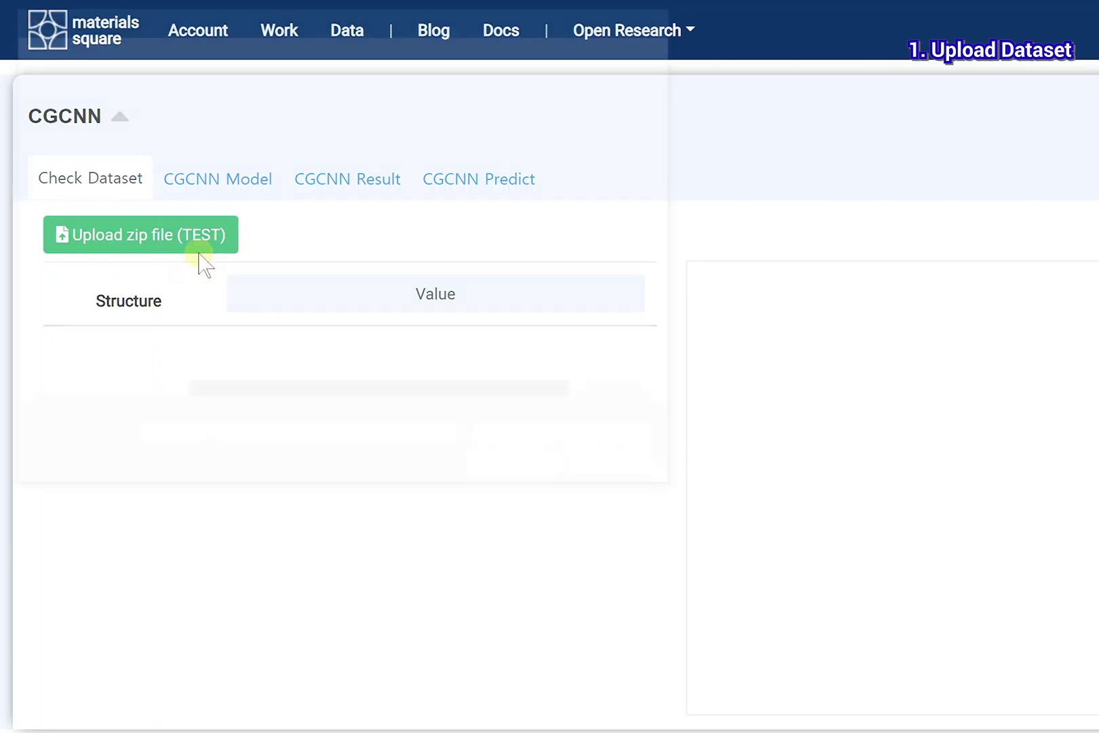
left_click(290, 148)
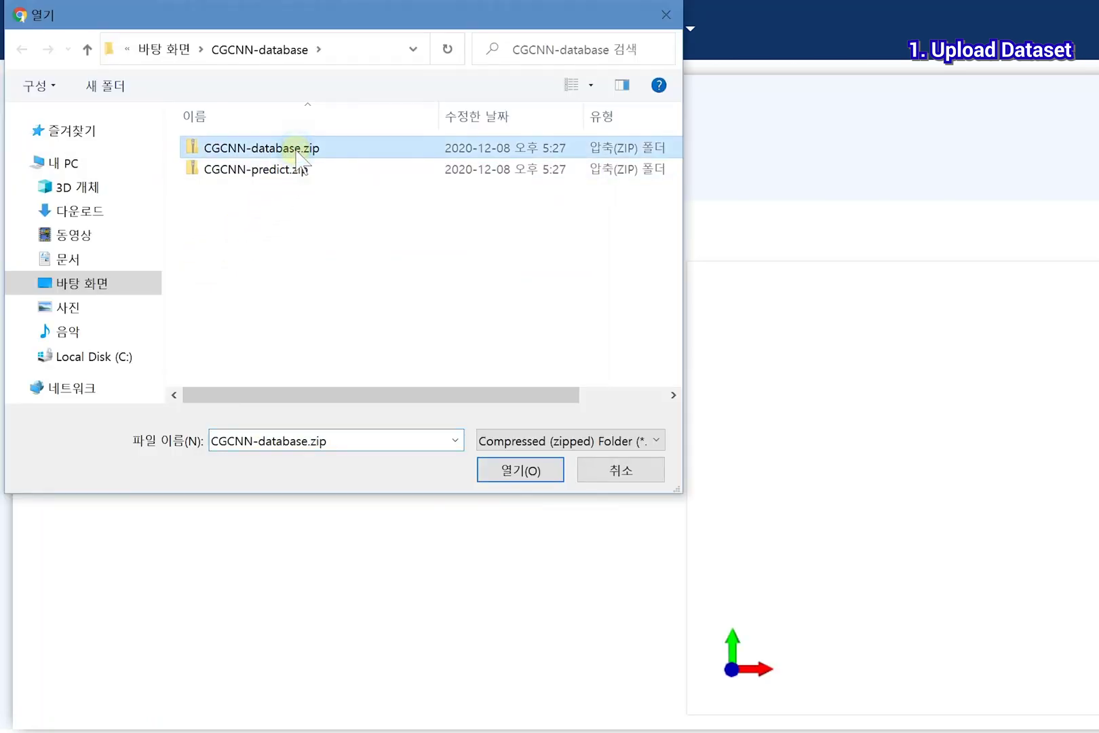
left_click(508, 472)
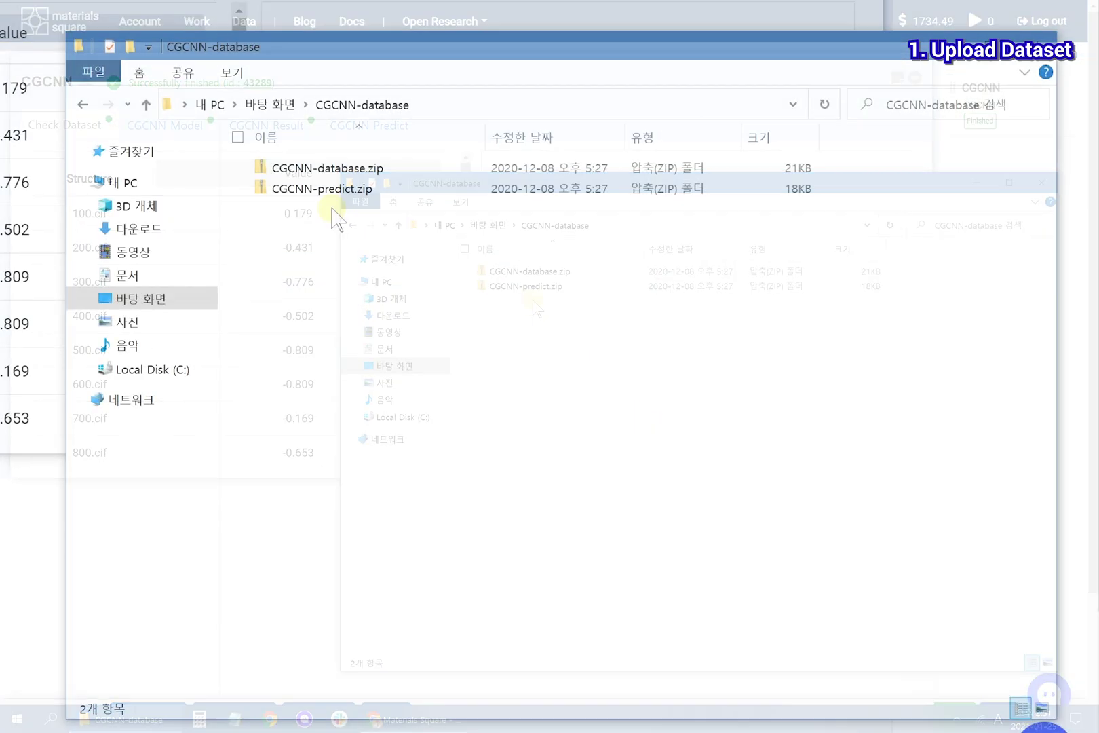
Open CGCNN-database.zip and view the 21 ID–value rows of its id_prop.csv in Excel.
double_click(330, 170)
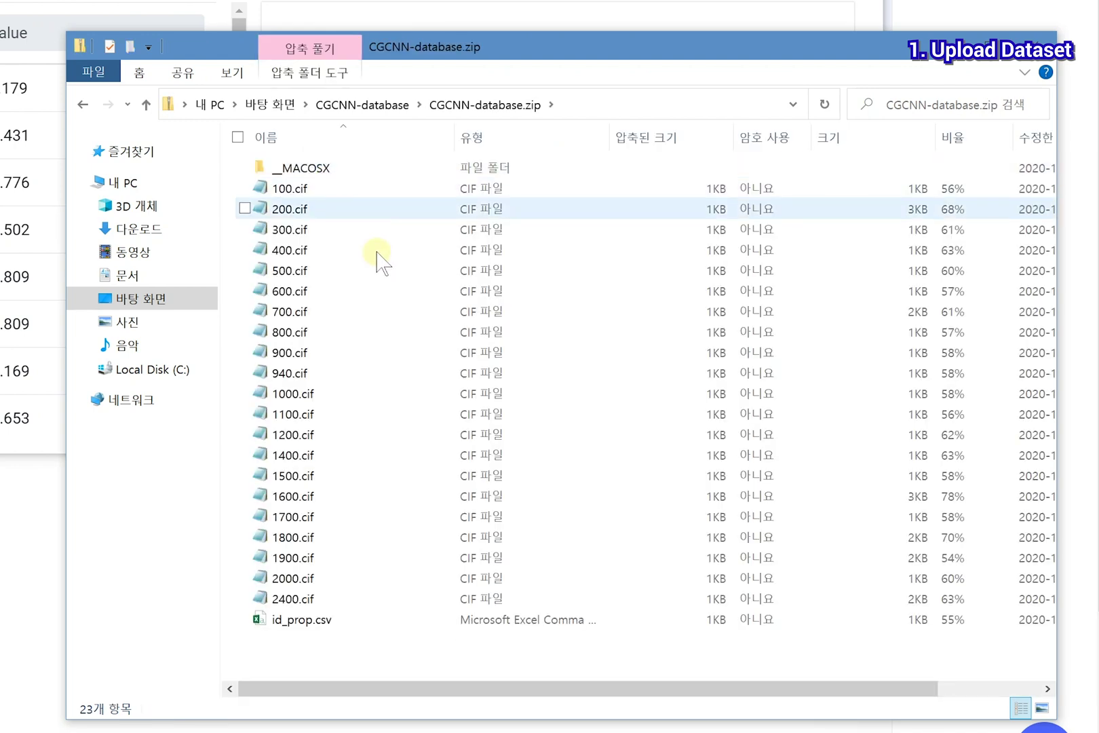
double_click(401, 620)
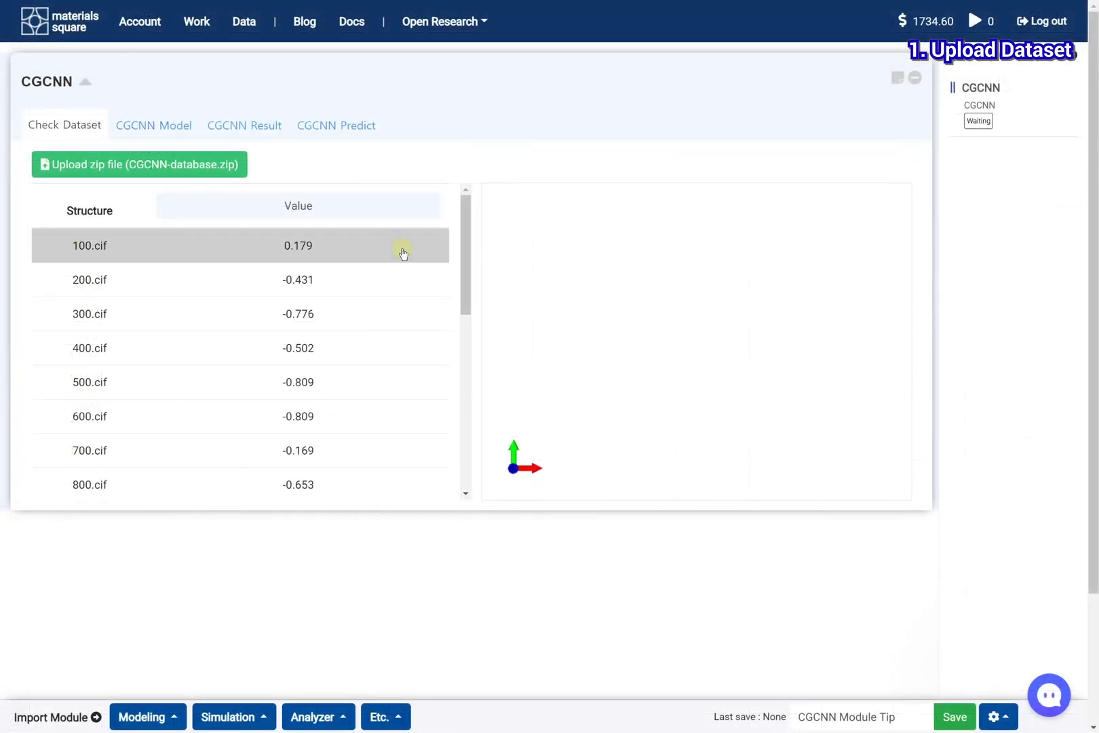
Preview 100.cif, 700.cif and 1700.cif, ending on the 2400.cif Na4S4 structure (-1.164).
left_click(403, 252)
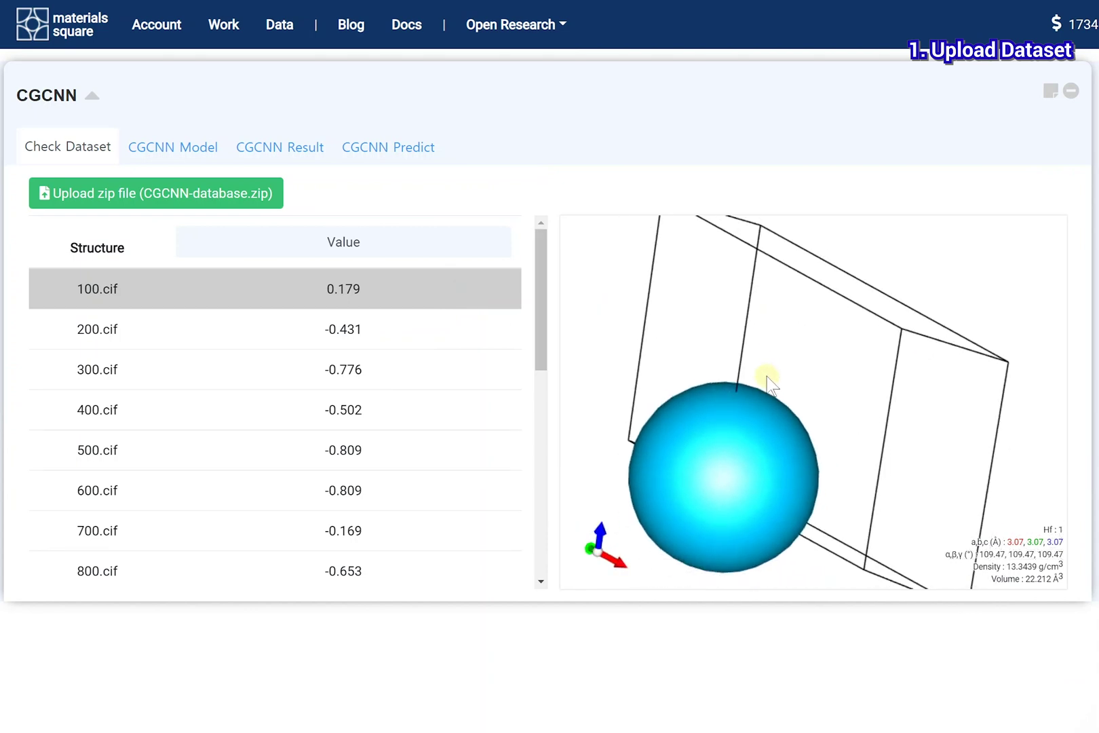
left_click(341, 536)
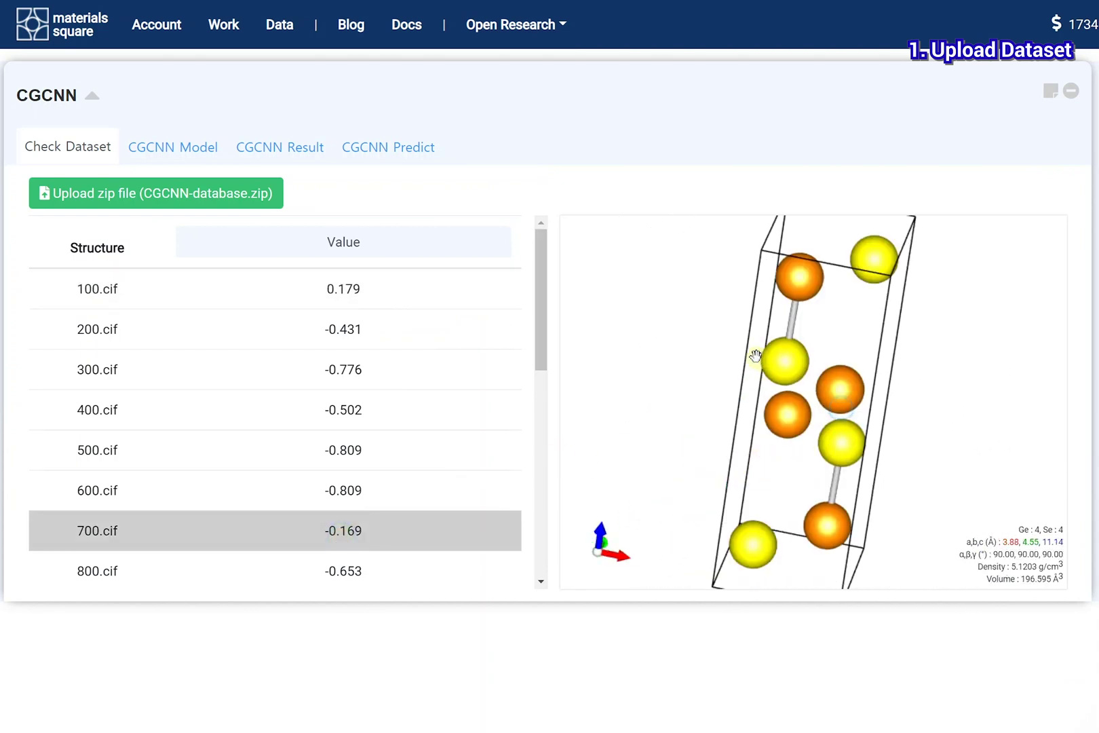
scroll(211, 527, "down", 5)
left_click(211, 525)
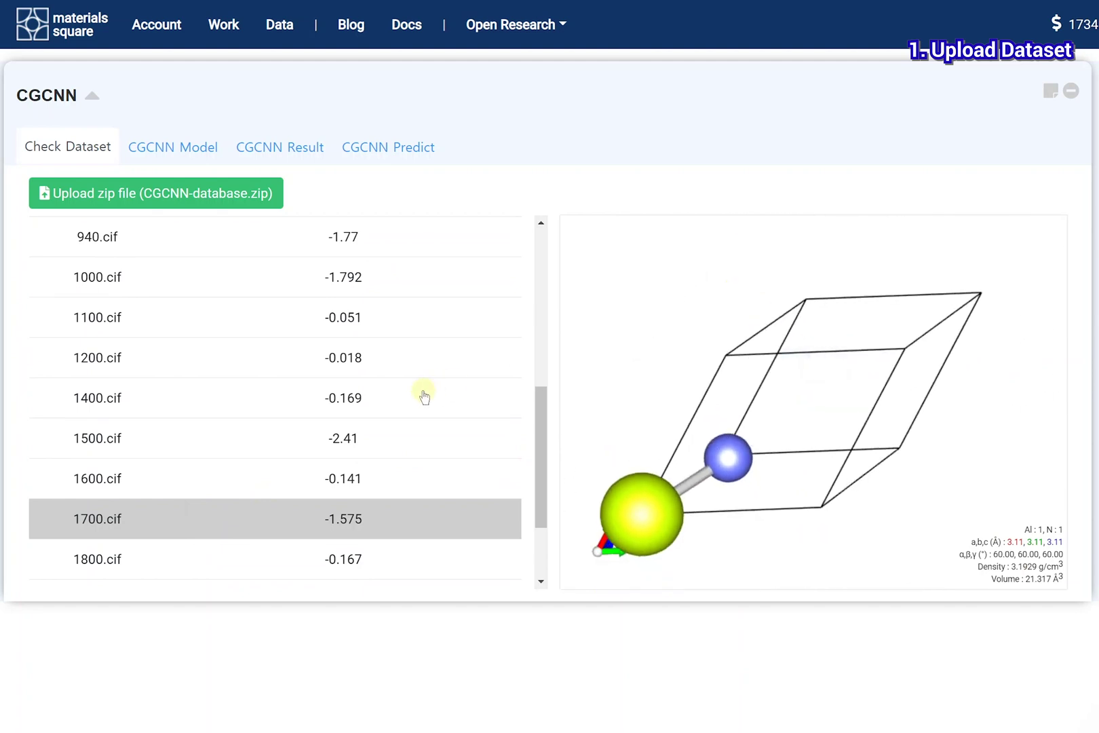
scroll(401, 515, "down", 3)
left_click(384, 574)
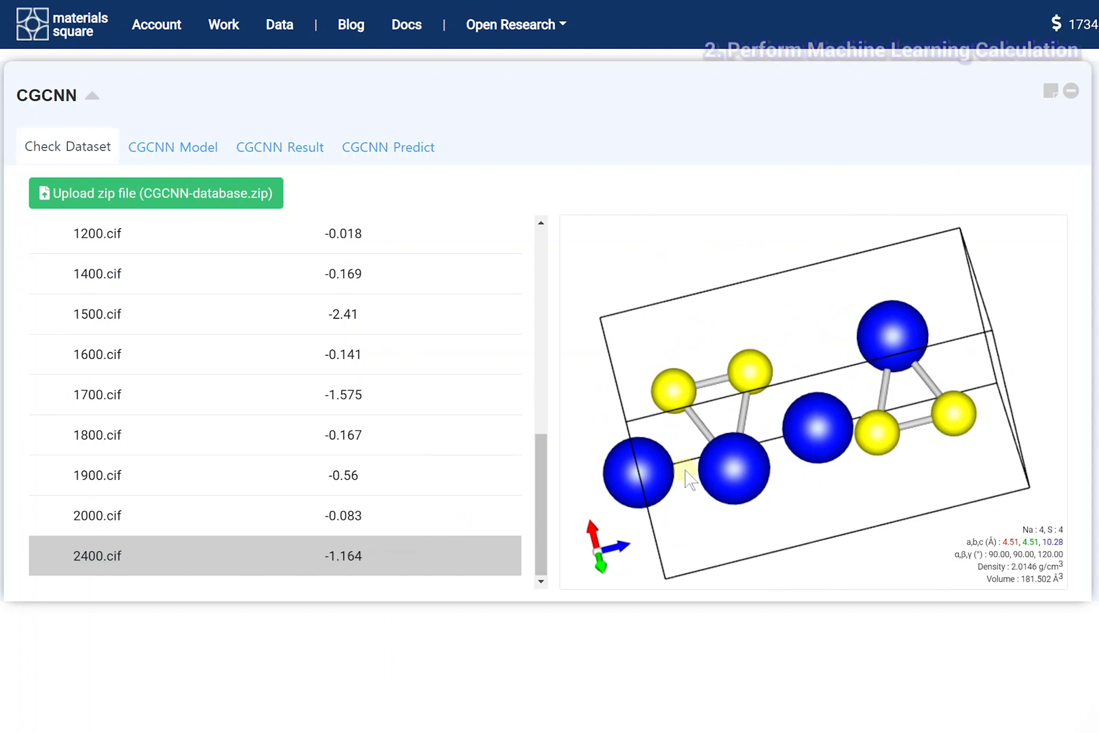
Name the training job CGCNN and start it with the default 0.6/0.2/0.2 split and 30 steps.
left_click(192, 161)
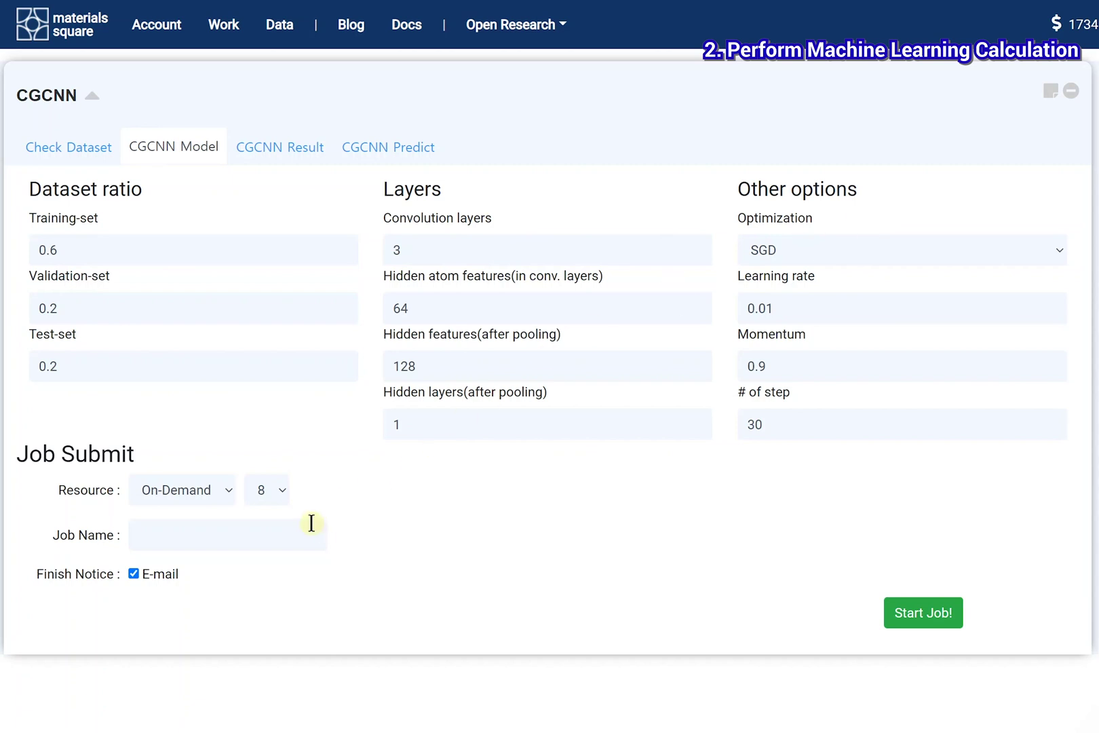
left_click(284, 533)
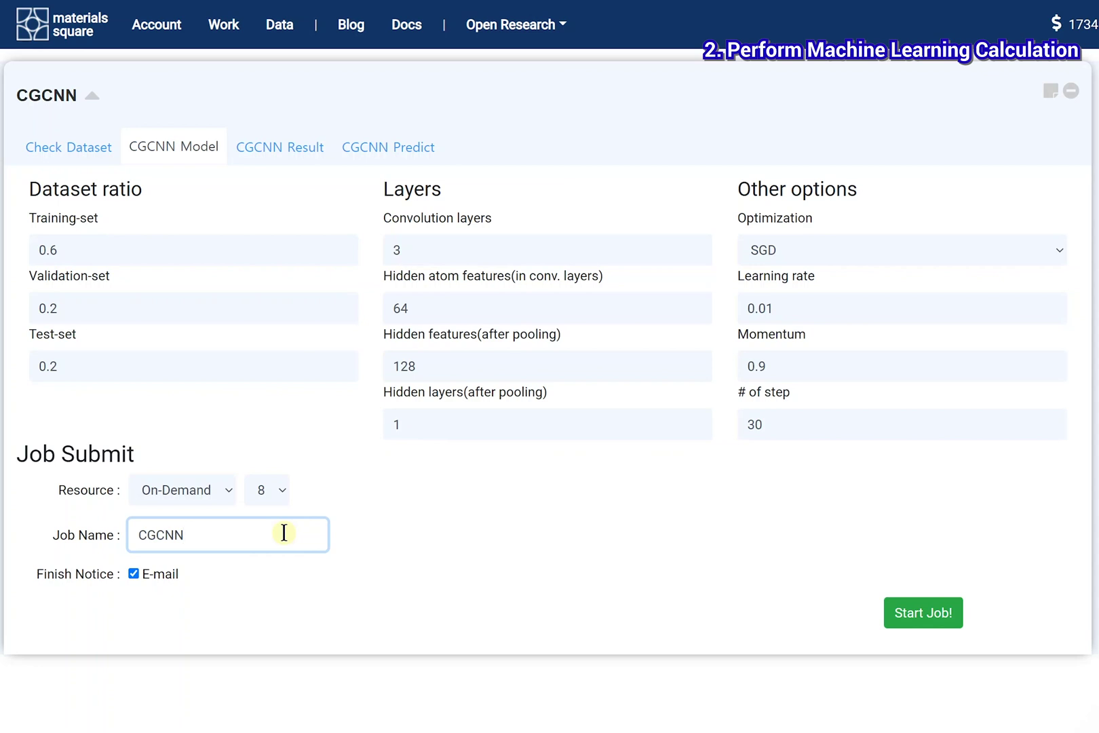
left_click(921, 614)
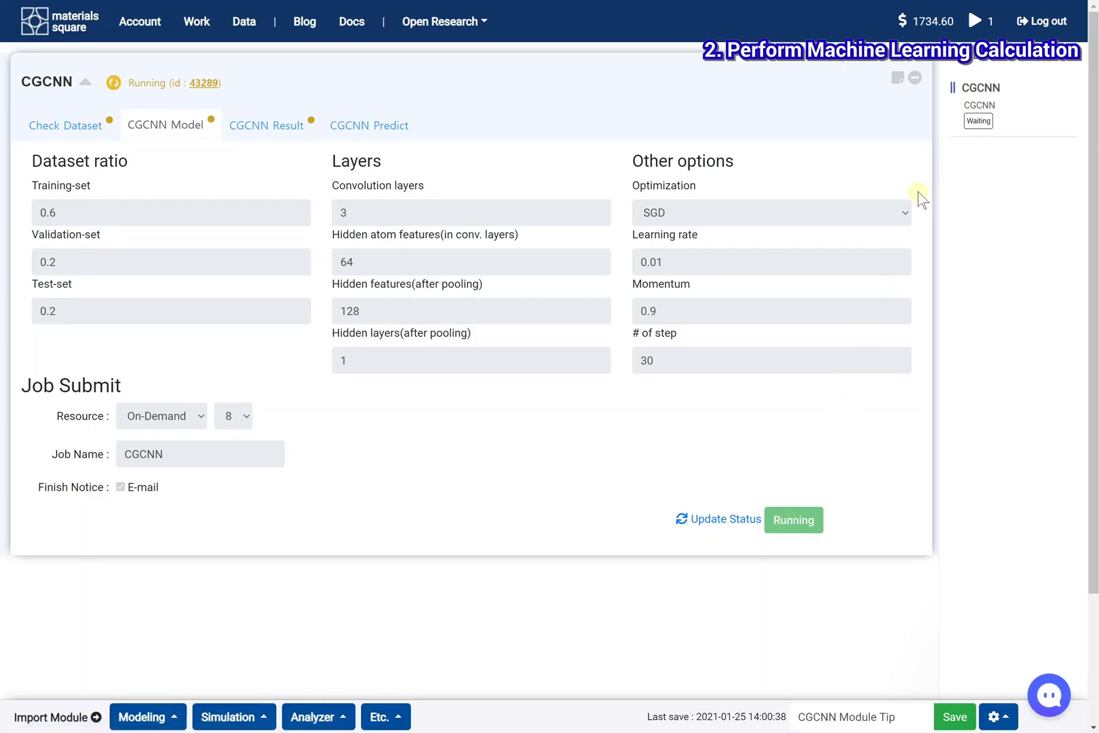
Check the job list, then refresh until job 43289 shows Successfully finished.
left_click(982, 21)
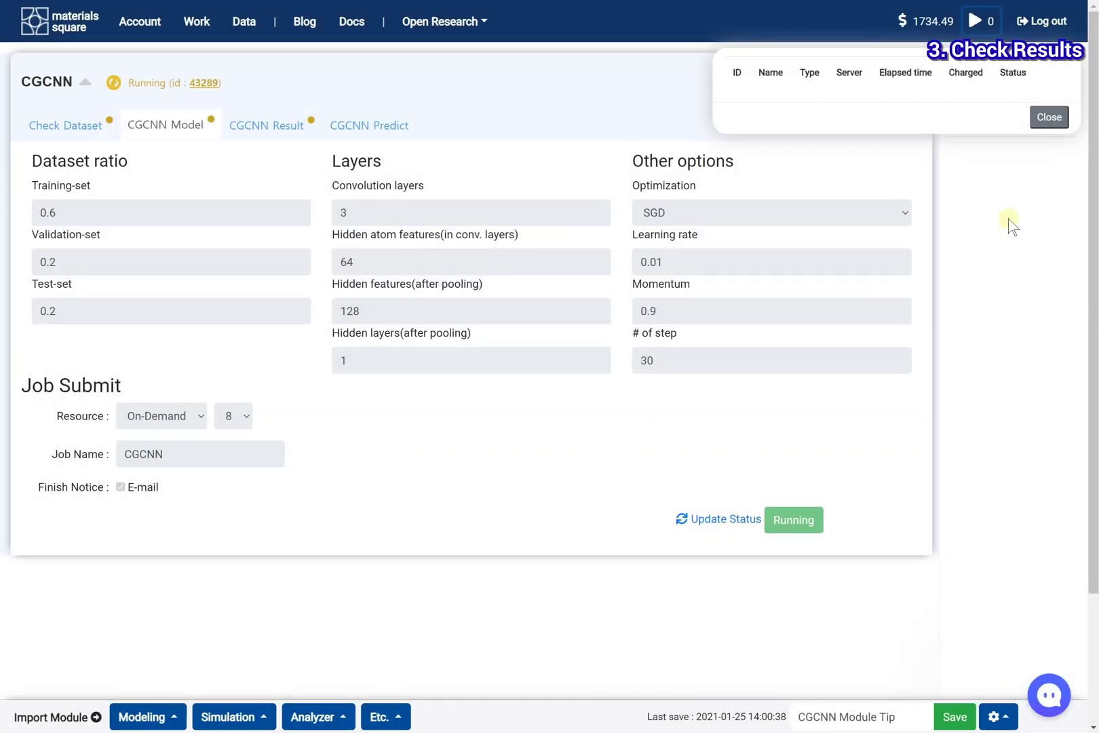
left_click(1050, 118)
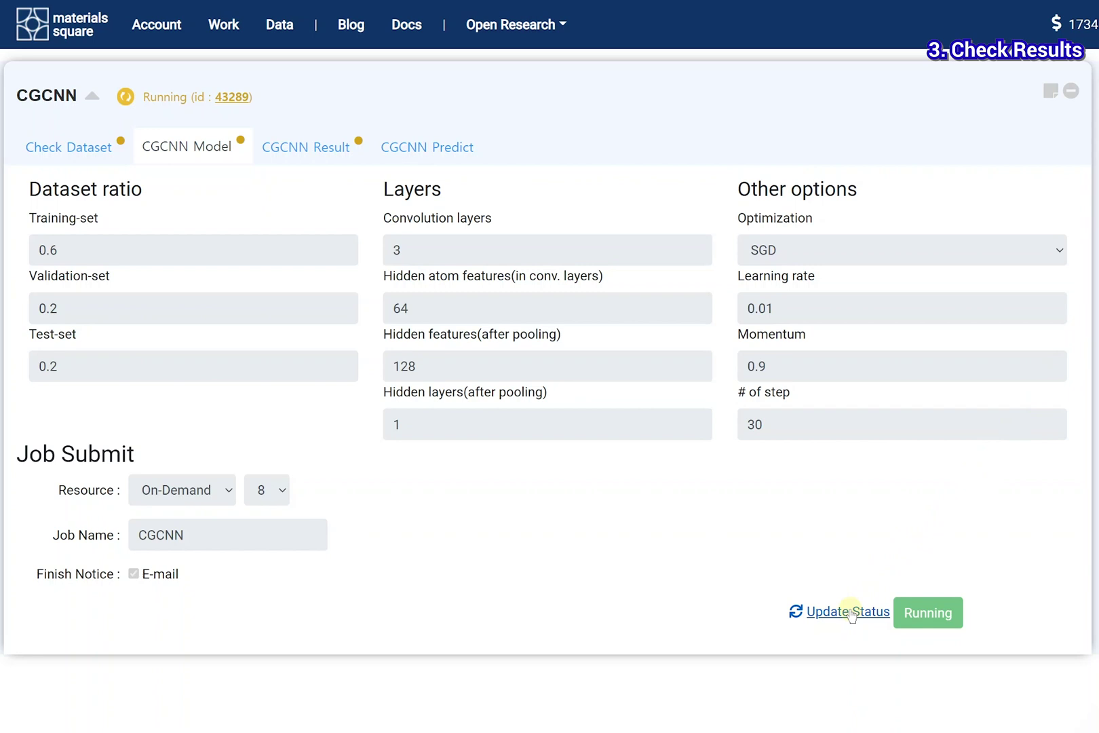
left_click(851, 612)
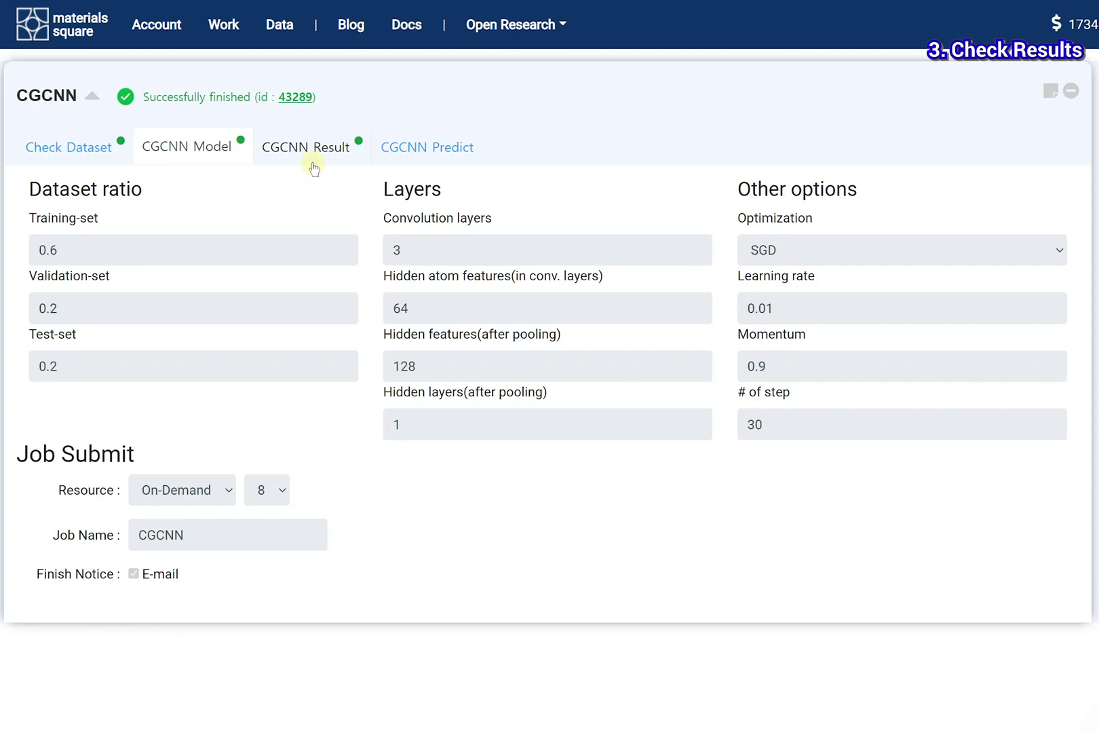
Show the CGCNN Result loss and error curves over 30 epochs, with MAE 0.228 and loss 0.1120.
left_click(314, 166)
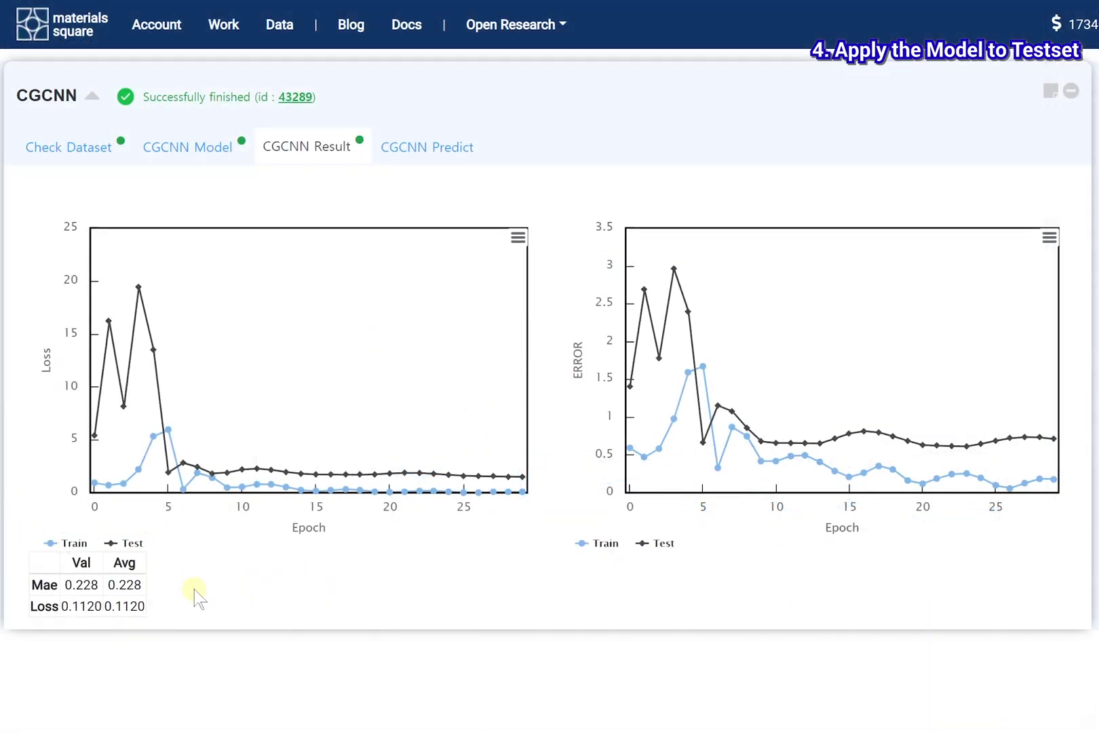
Upload CGCNN-predict.zip as the test set in the CGCNN Predict step.
left_click(471, 165)
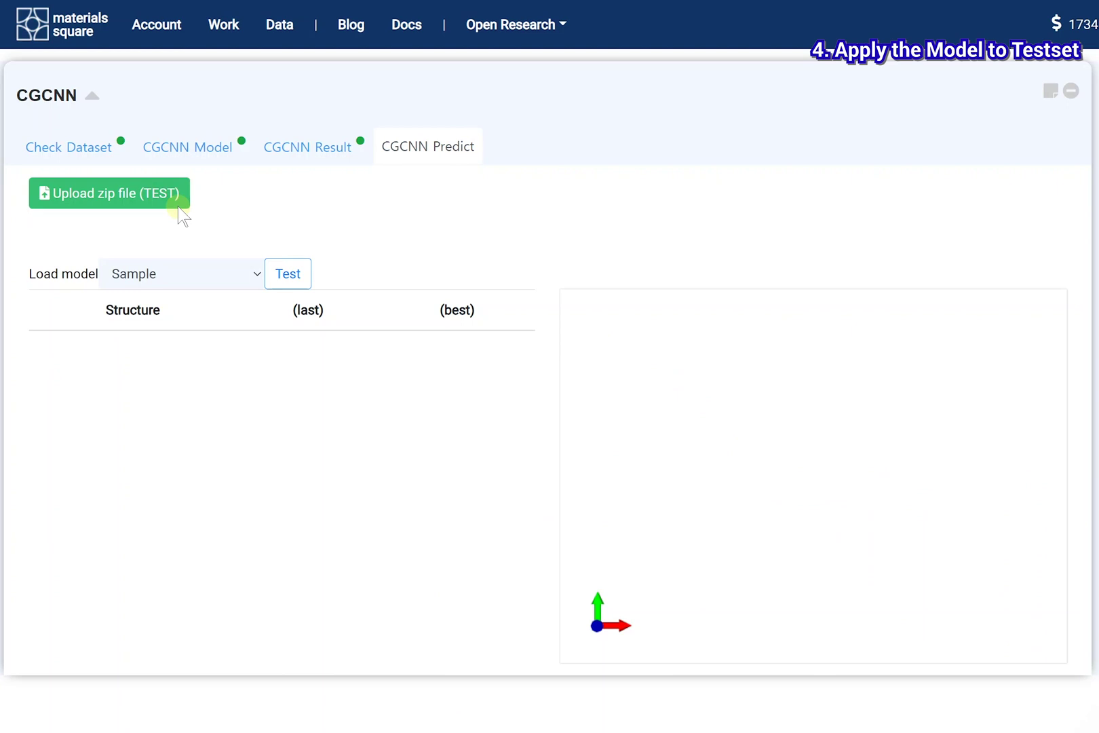
left_click(221, 141)
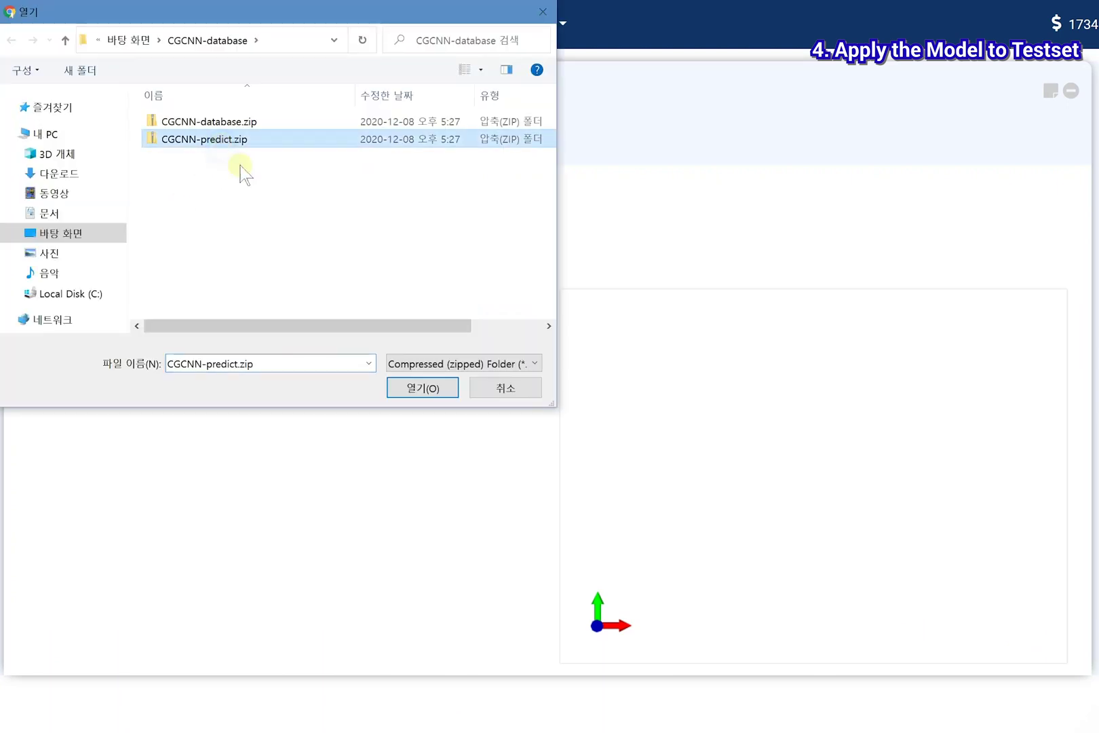
left_click(431, 390)
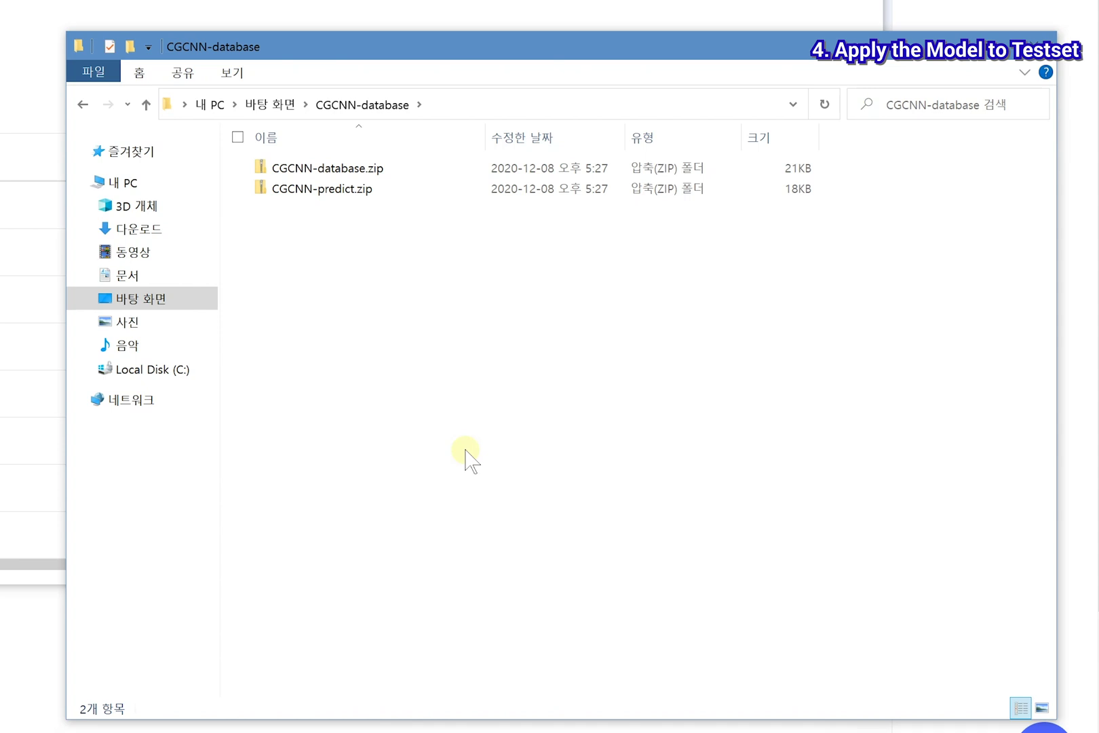
Open CGCNN-predict.zip to check the ten test structure IDs in its id_prop.csv.
double_click(393, 188)
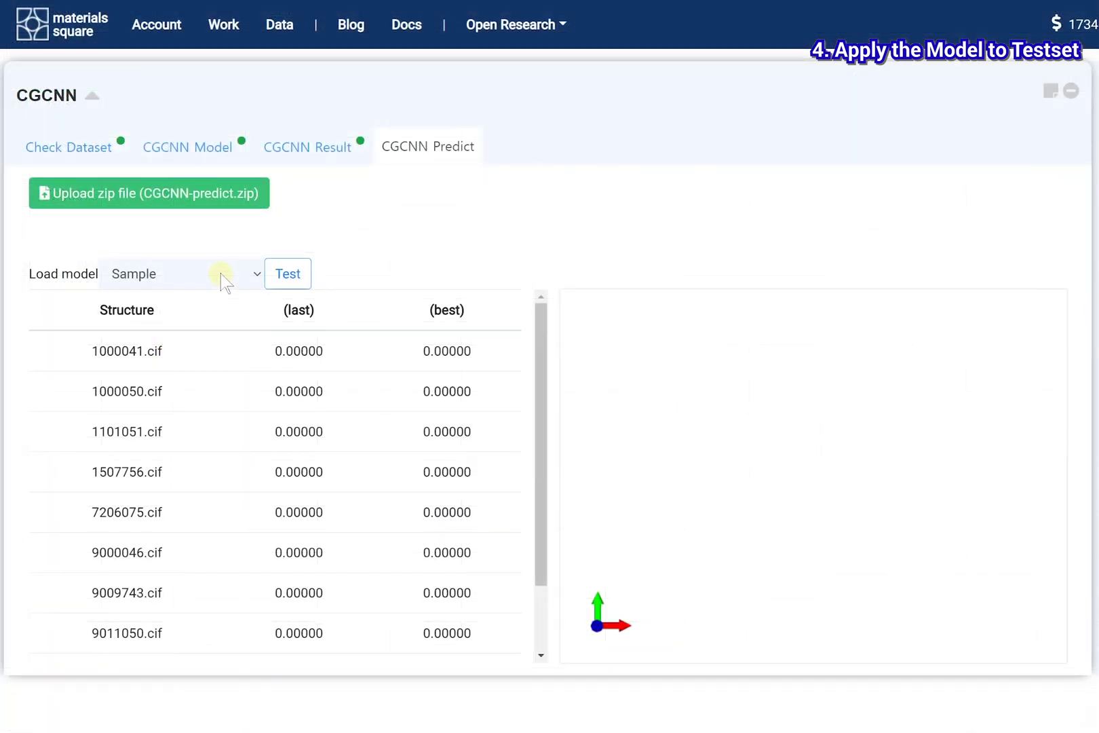
Load the CGCNN (Value - 0.228) model, predict test energies, and view 1000041.cif (-0.38417).
left_click(220, 274)
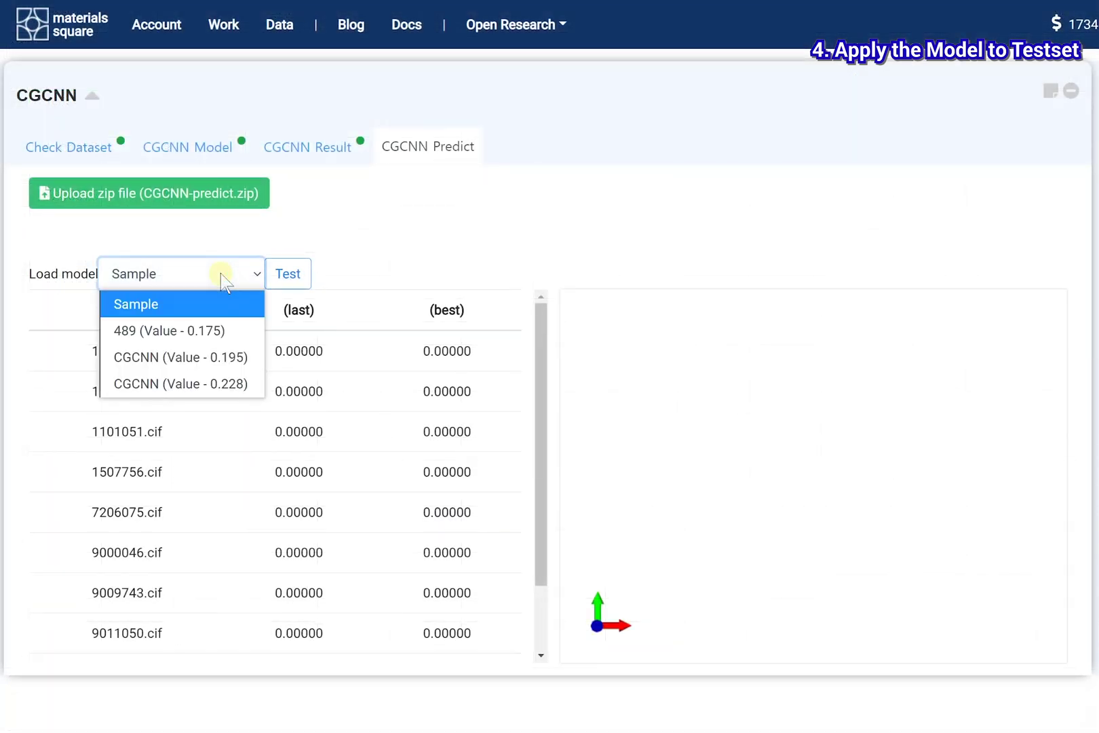
left_click(229, 385)
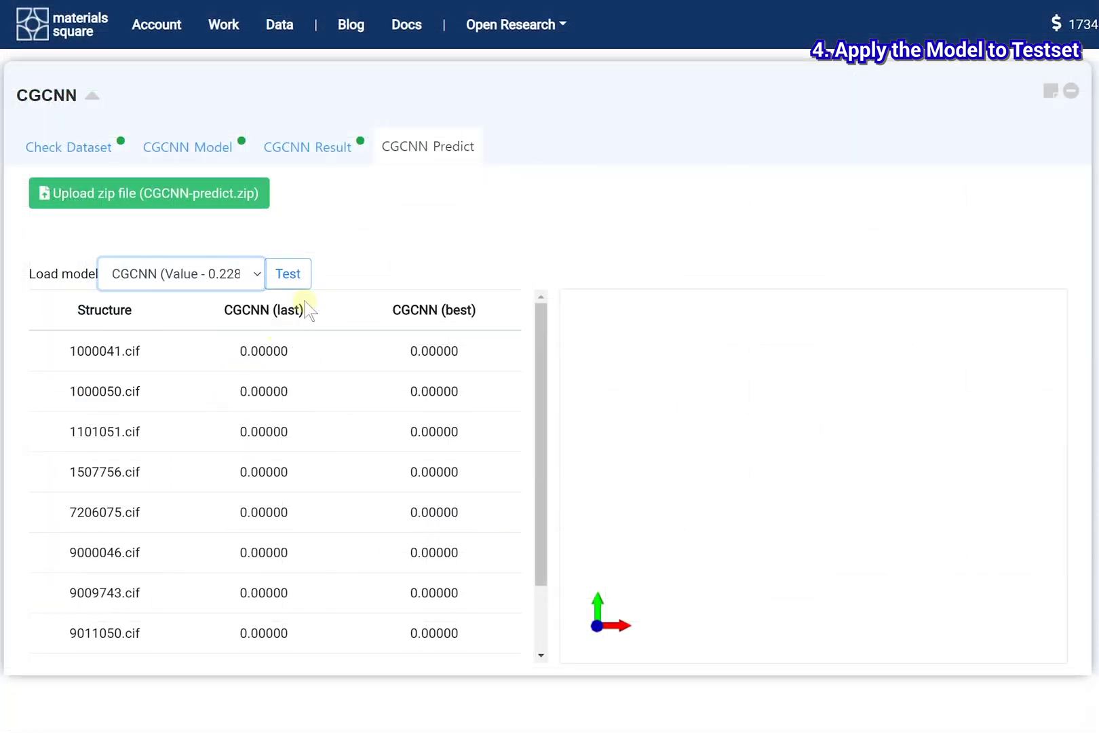
left_click(302, 278)
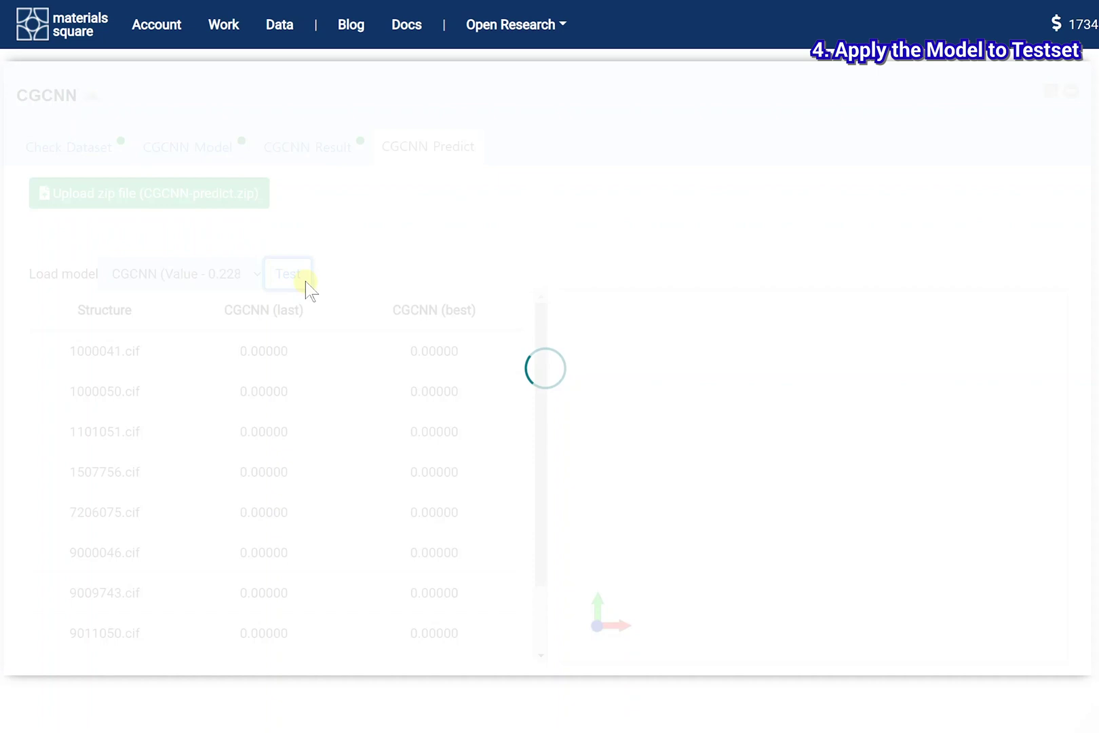
left_click(320, 349)
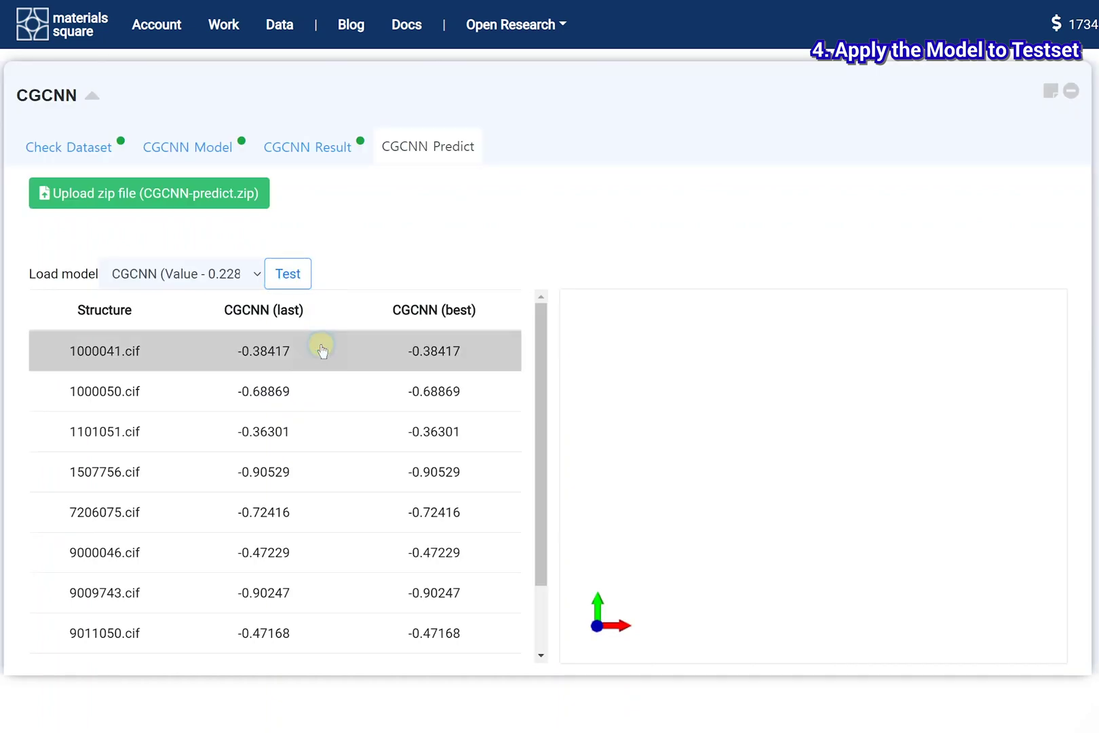